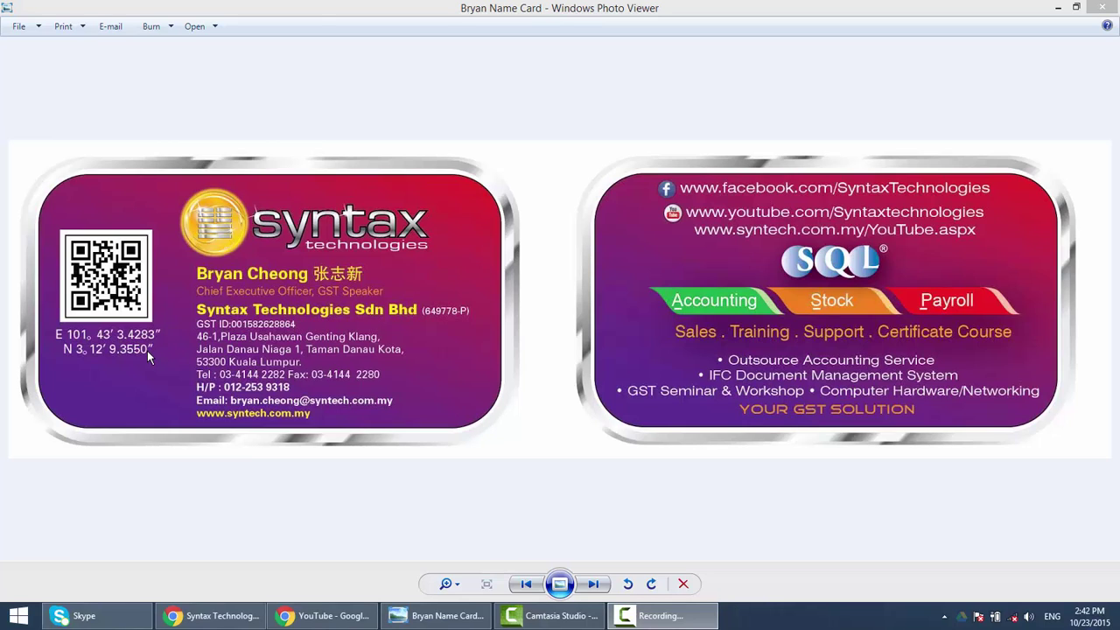
- Open the Region date, time and number format settings from Control Panel's Clock, Language, and Region
{"action": "left_click", "coordinate": [18, 615]}
{"action": "left_click", "coordinate": [225, 521]}
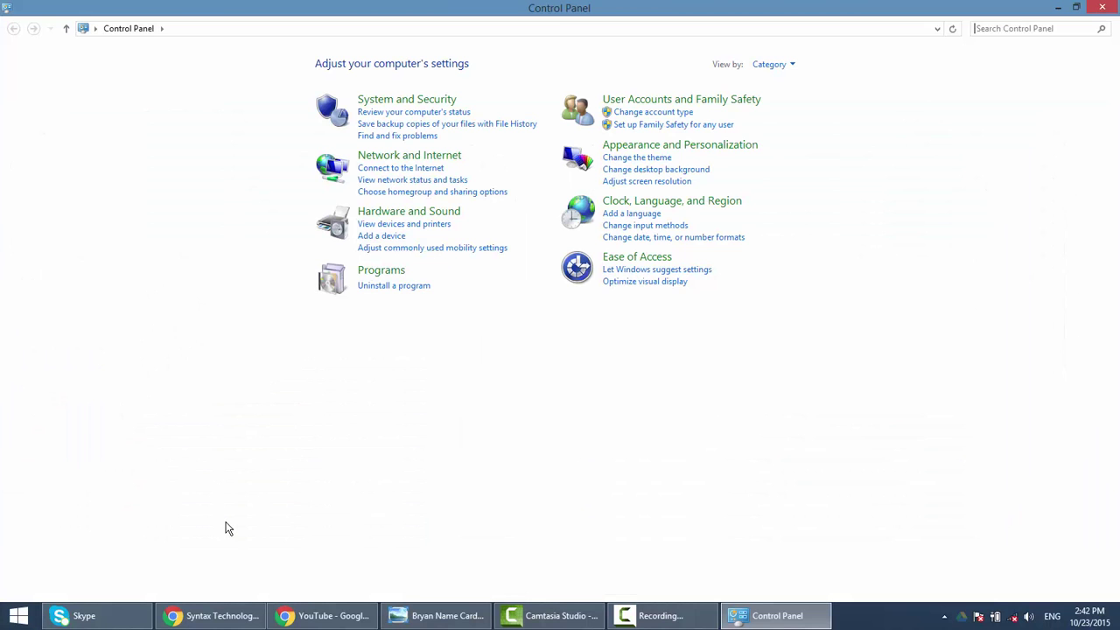
{"action": "left_click", "coordinate": [654, 201]}
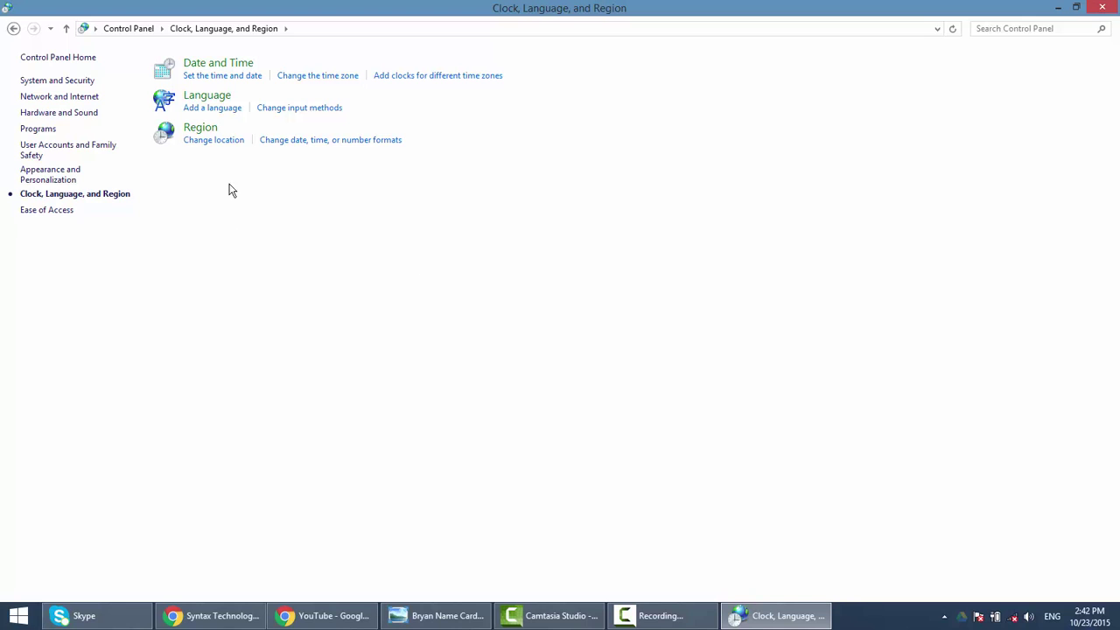
{"action": "left_click", "coordinate": [270, 138]}
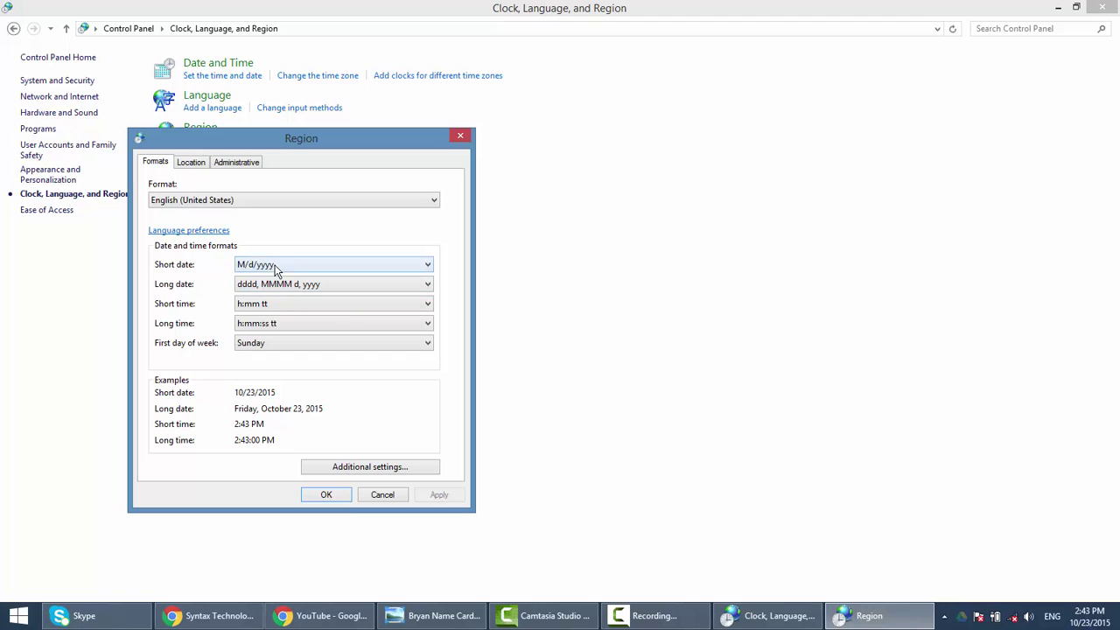
- Switch the regional format from English (United States) to English (United Kingdom)
{"action": "left_click", "coordinate": [200, 201]}
{"action": "scroll", "coordinate": [218, 253], "scroll_direction": "up", "scroll_amount": 2}
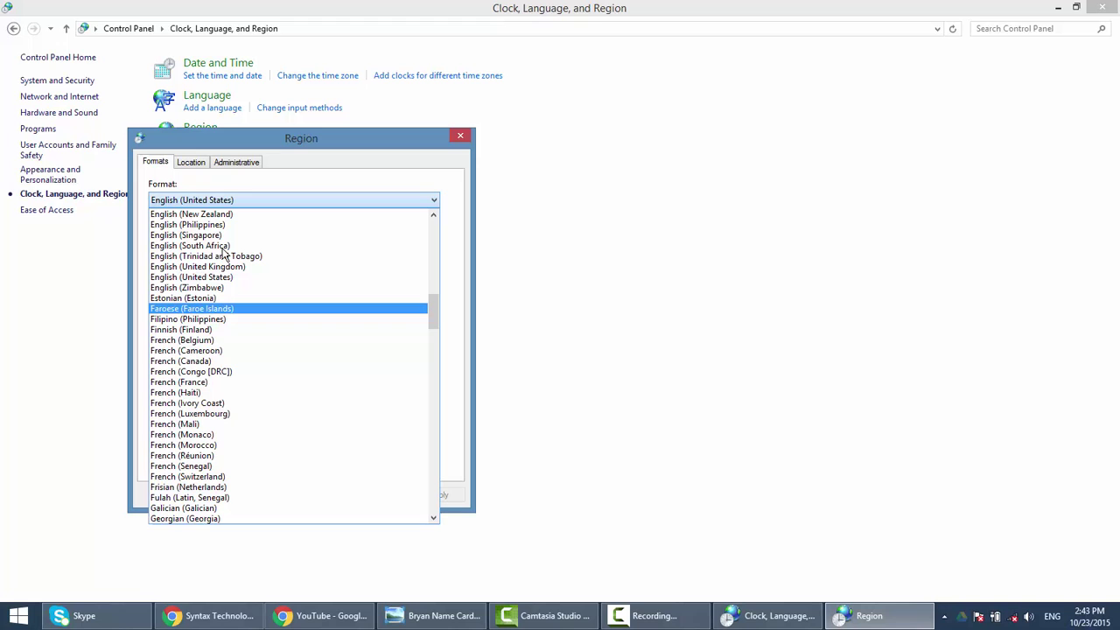
{"action": "left_click", "coordinate": [218, 268]}
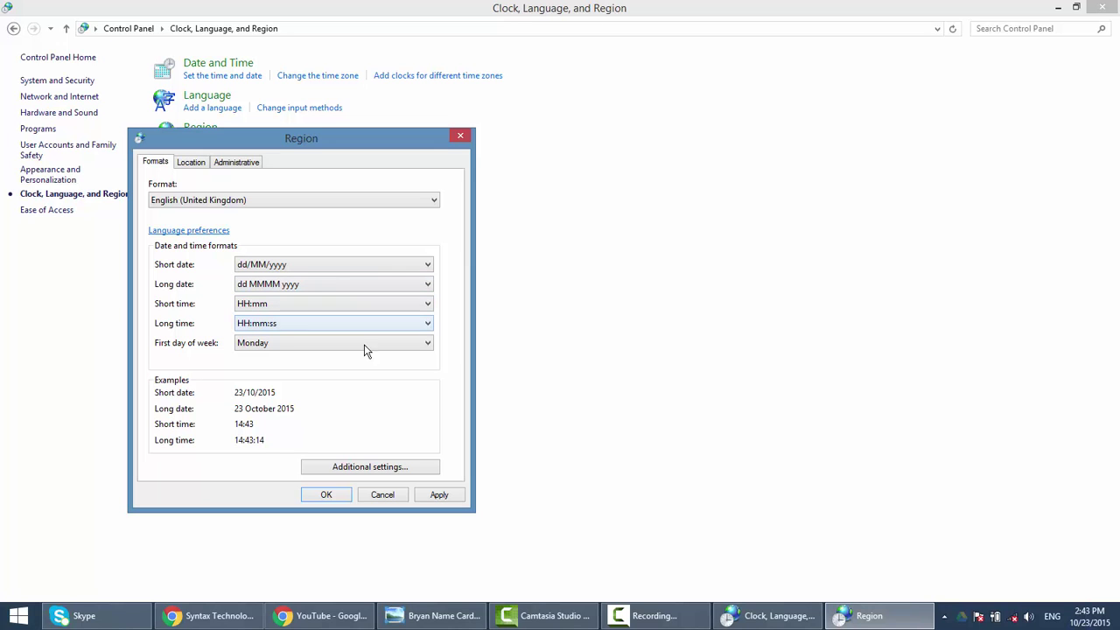
- Remove the £ currency symbol, apply the UK format settings, and close Control Panel
{"action": "left_click", "coordinate": [357, 468]}
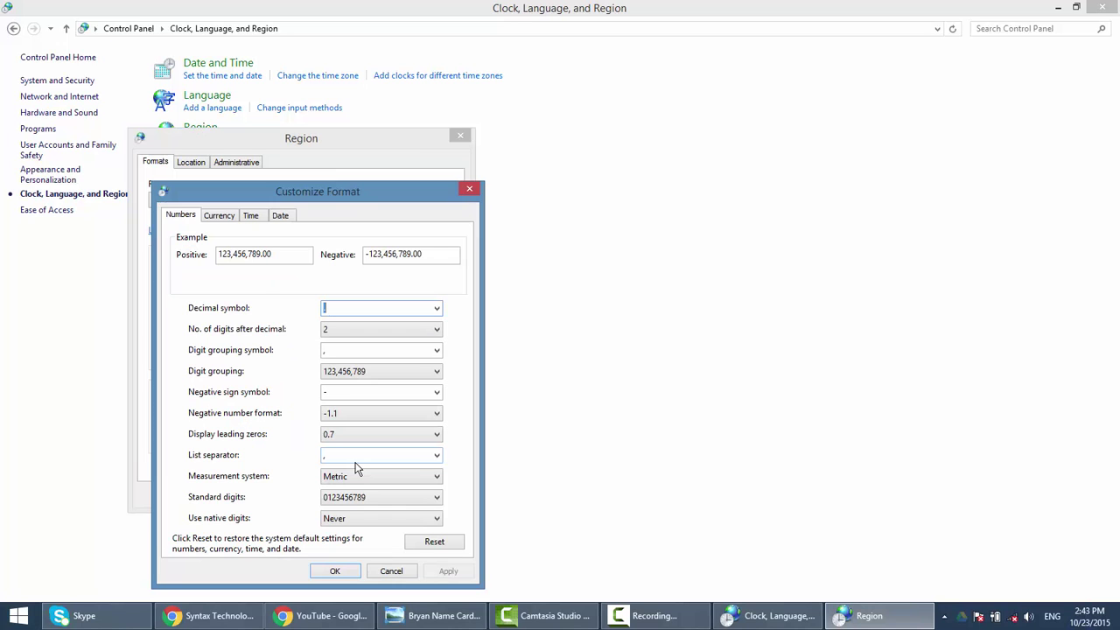
{"action": "left_click", "coordinate": [219, 219]}
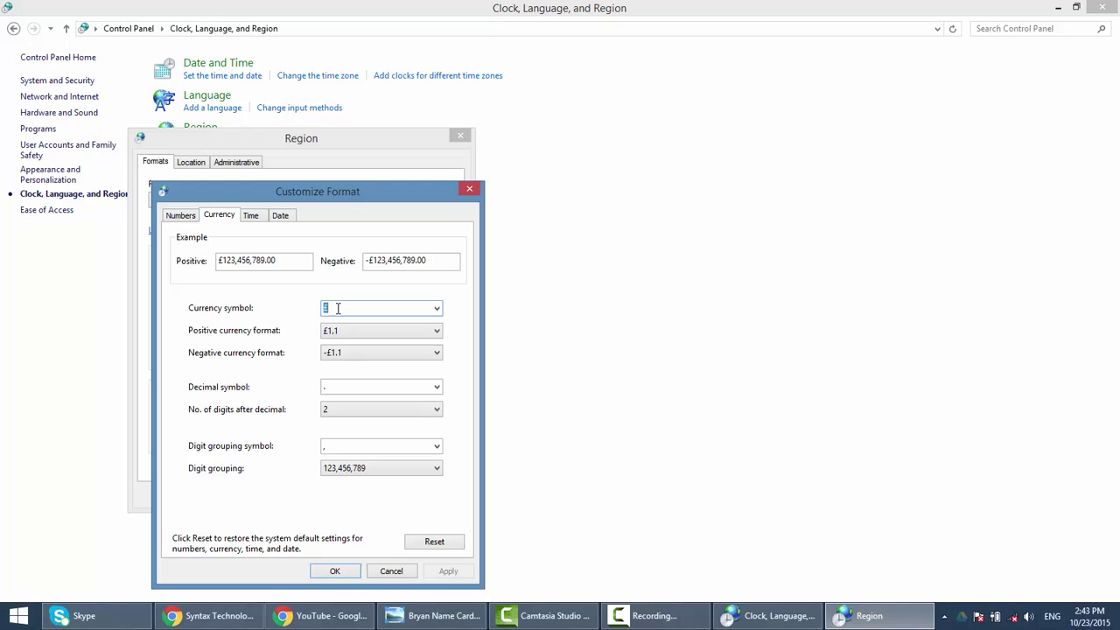
{"action": "key", "text": "BackSpace"}
{"action": "left_click", "coordinate": [338, 570]}
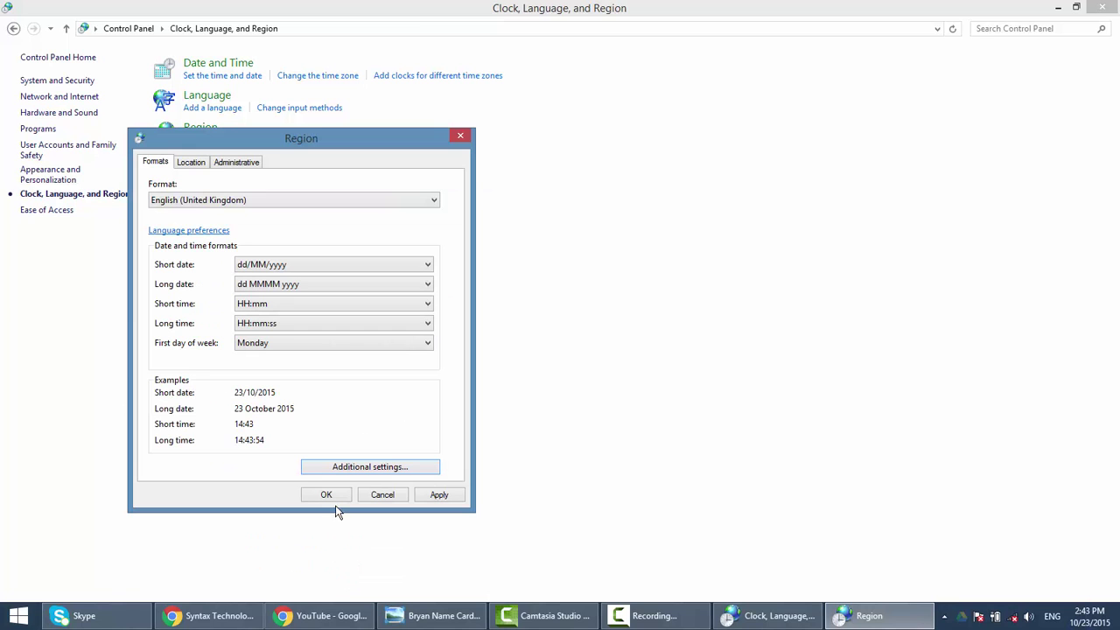
{"action": "left_click", "coordinate": [326, 495]}
{"action": "left_click", "coordinate": [1100, 7]}
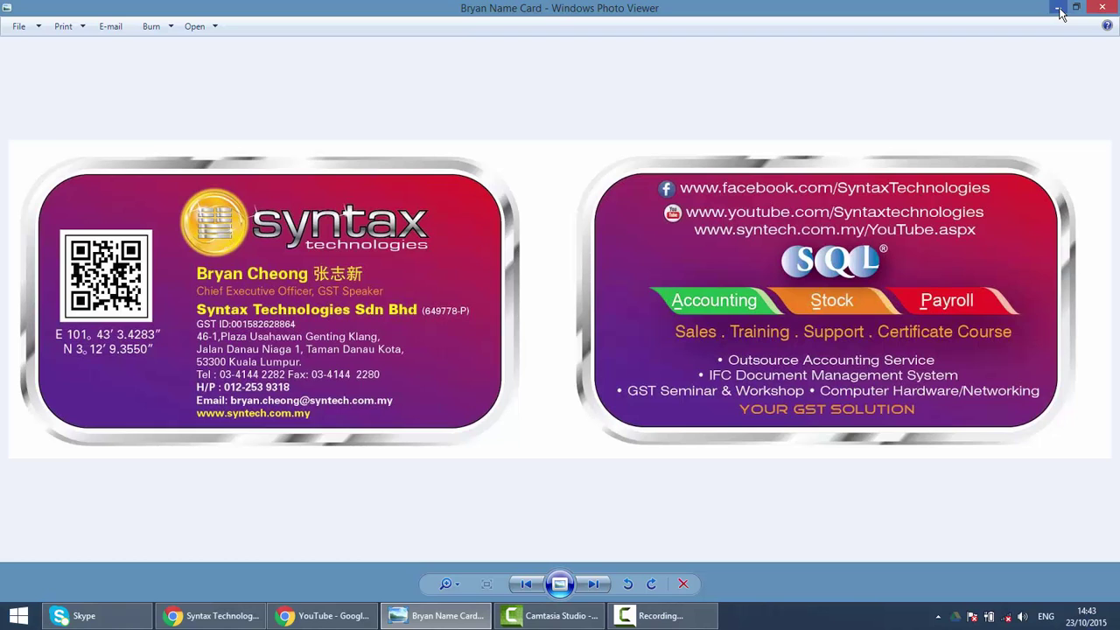
- Minimise Photo Viewer and select the SQL Accounting setup file on the desktop
{"action": "left_click", "coordinate": [1060, 11]}
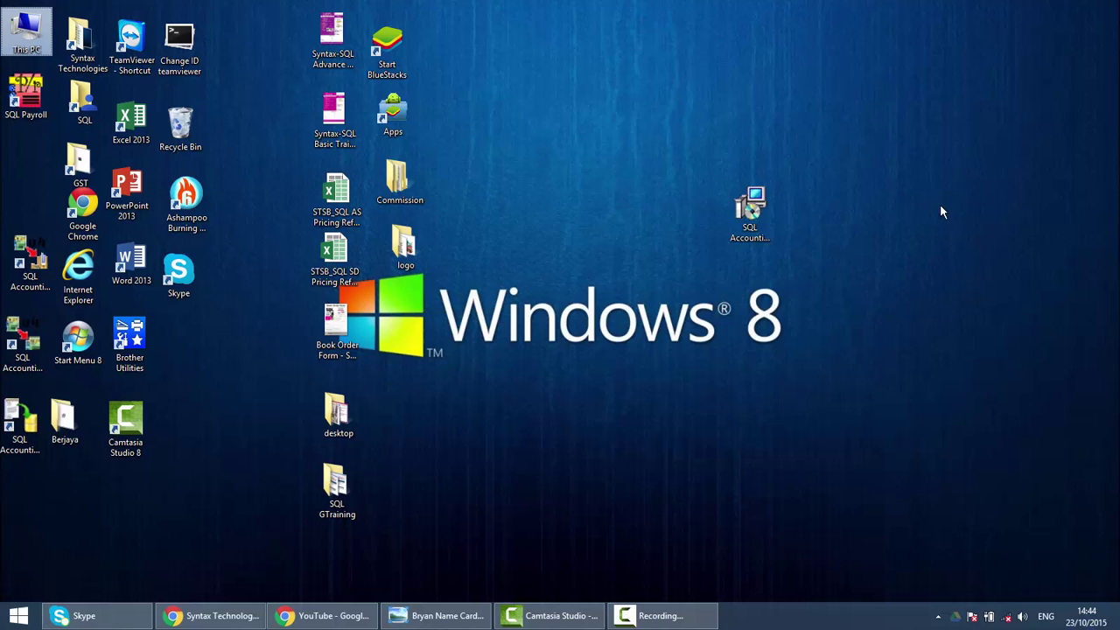
{"action": "left_click", "coordinate": [749, 210]}
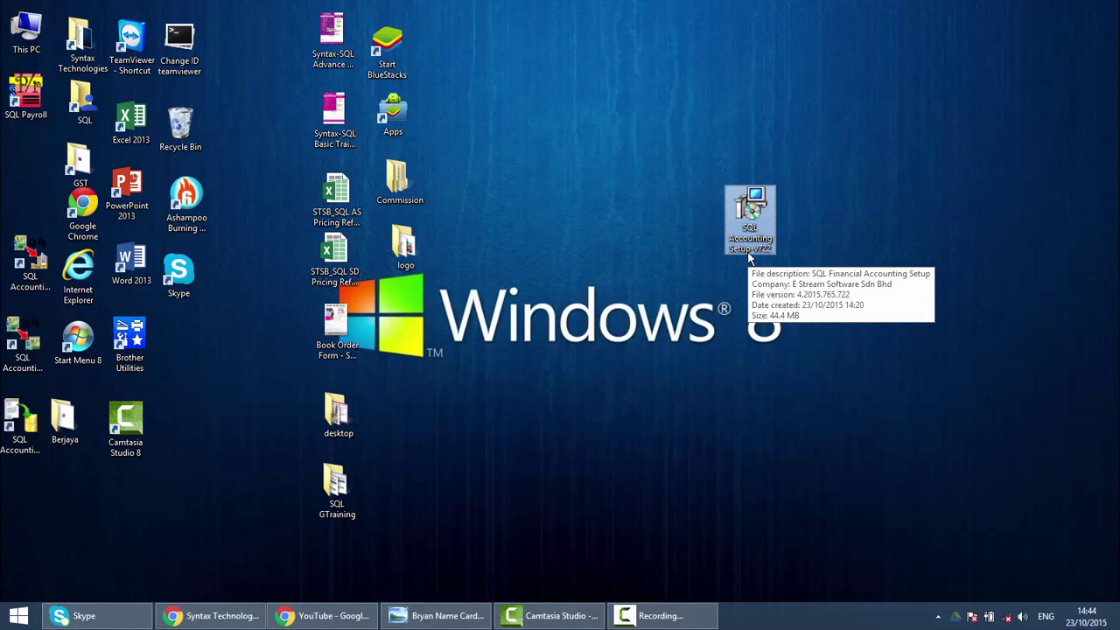
- Launch the SQL Financial Accounting installer and accept the license agreement
{"action": "double_click", "coordinate": [761, 214]}
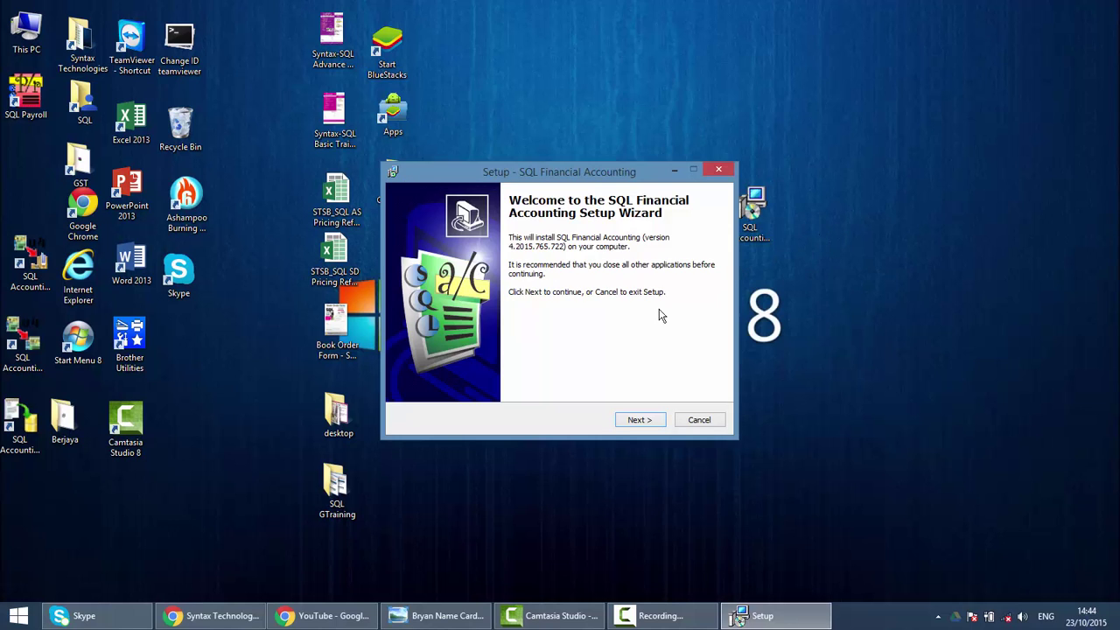
{"action": "left_click", "coordinate": [647, 420]}
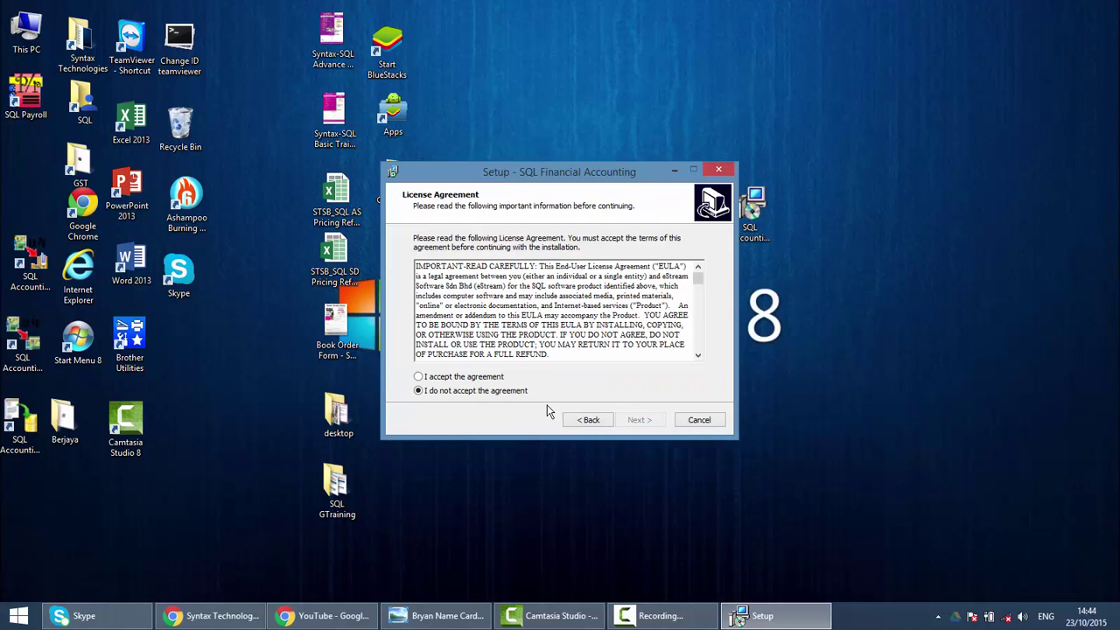
{"action": "left_click", "coordinate": [446, 380]}
{"action": "left_click", "coordinate": [637, 421]}
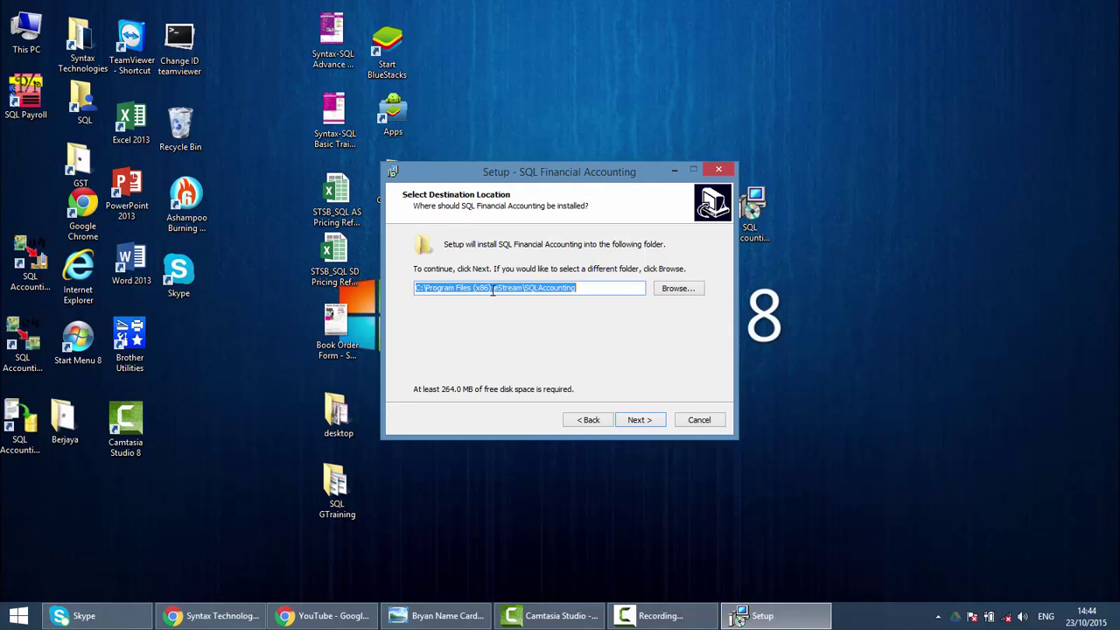
- Change the install folder to C:\eStream\SQLAccounting
{"action": "left_click", "coordinate": [491, 285]}
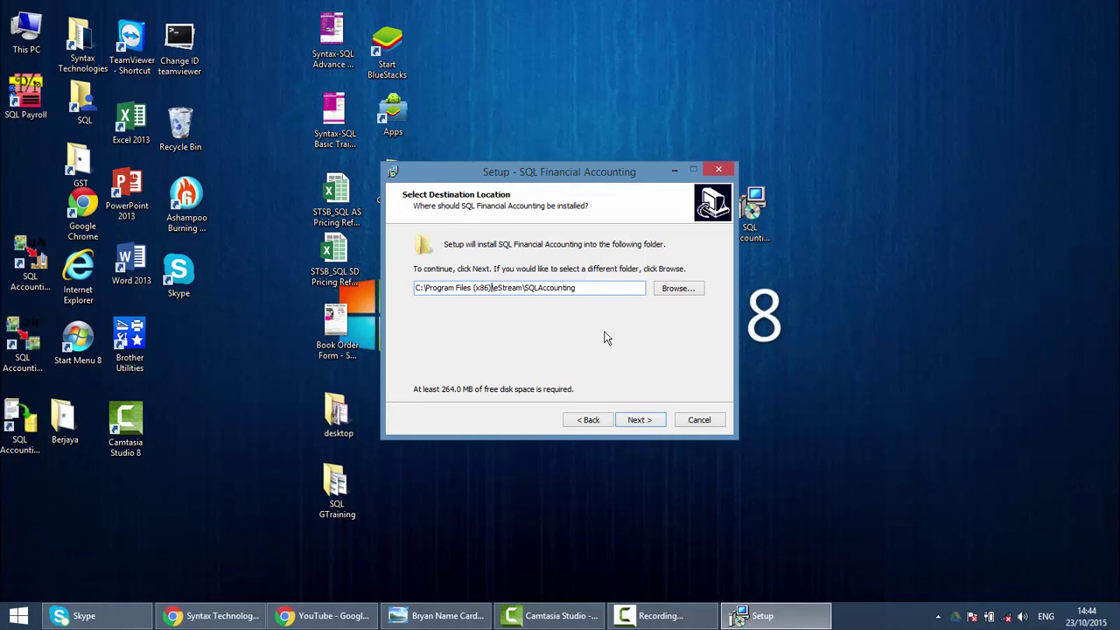
{"action": "key", "text": "BackSpace"}
{"action": "key", "text": "BackSpace"}
{"action": "key", "text": "BackSpace"}
{"action": "key", "text": "BackSpace"}
{"action": "key", "text": "BackSpace"}
{"action": "key", "text": "BackSpace"}
{"action": "key", "text": "BackSpace"}
{"action": "key", "text": "BackSpace"}
{"action": "key", "text": "BackSpace"}
{"action": "key", "text": "BackSpace"}
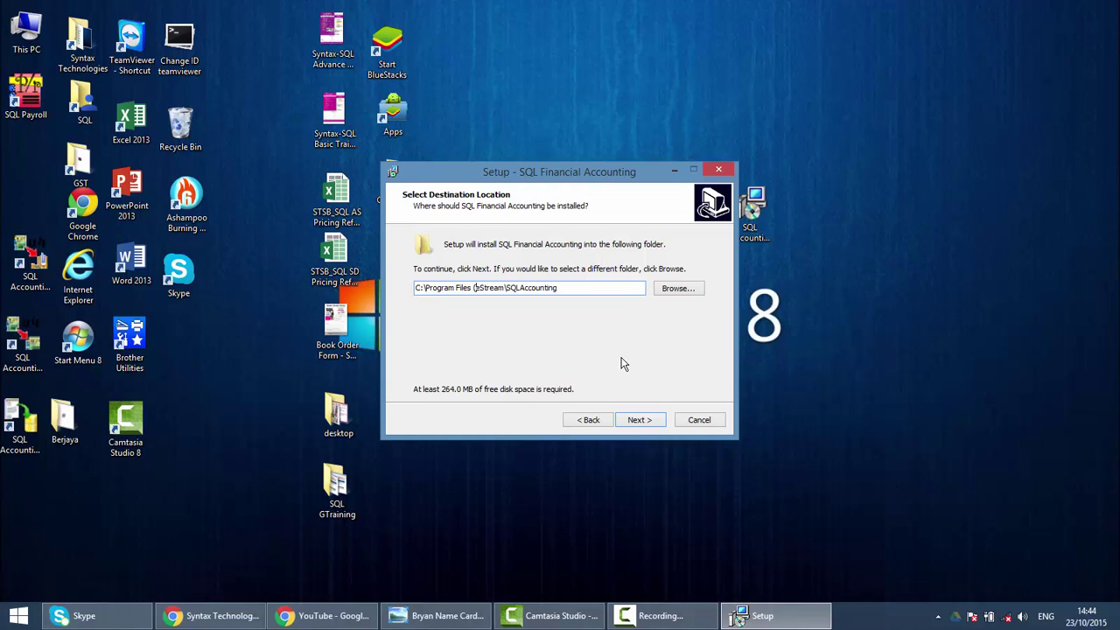
{"action": "key", "text": "BackSpace"}
{"action": "key", "text": "BackSpace"}
{"action": "key", "text": "BackSpace"}
{"action": "key", "text": "BackSpace"}
{"action": "key", "text": "BackSpace"}
{"action": "key", "text": "BackSpace"}
{"action": "key", "text": "BackSpace"}
{"action": "key", "text": "BackSpace"}
{"action": "key", "text": "BackSpace"}
{"action": "key", "text": "BackSpace"}
{"action": "type", "text": "e"}
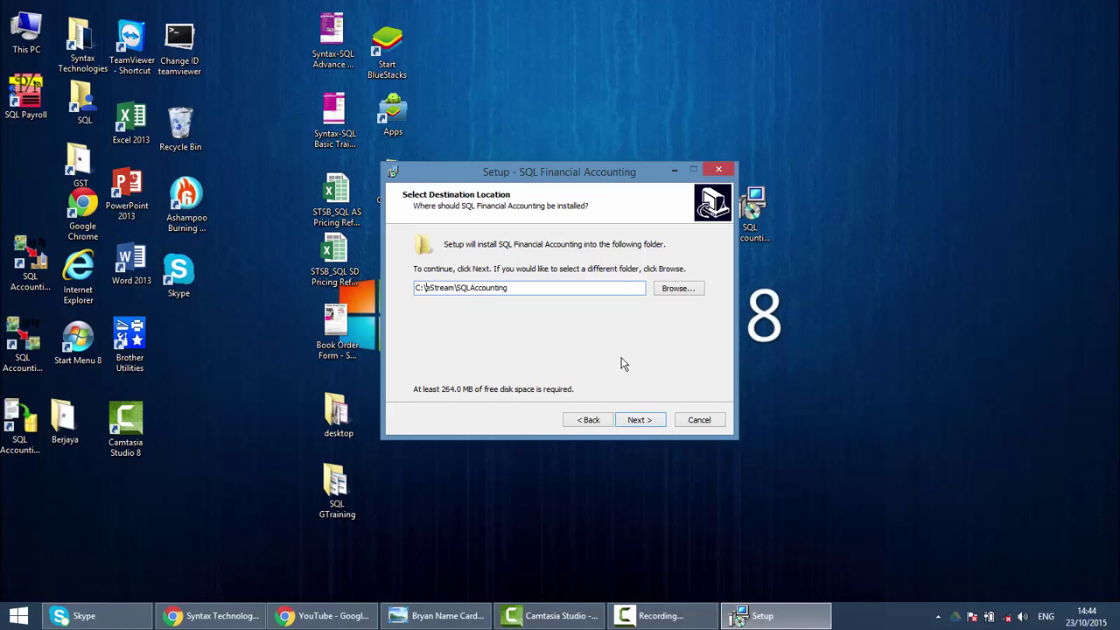
- Accept the Bin, Share and Database folders, keep the desktop icon, and install
{"action": "left_click", "coordinate": [644, 421]}
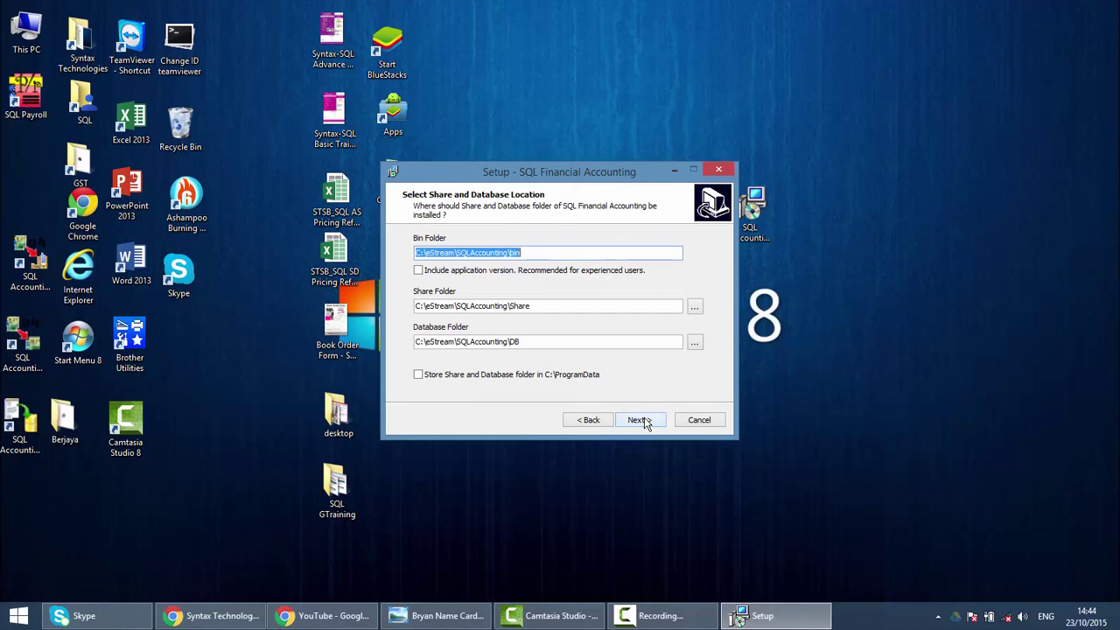
{"action": "left_click", "coordinate": [466, 251]}
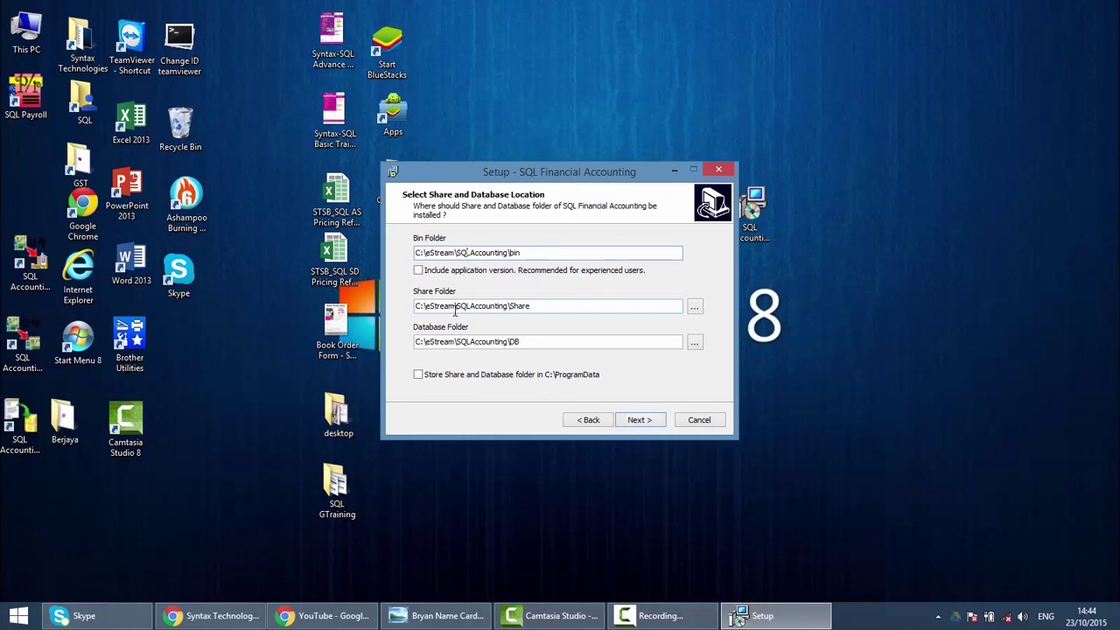
{"action": "left_click", "coordinate": [438, 341]}
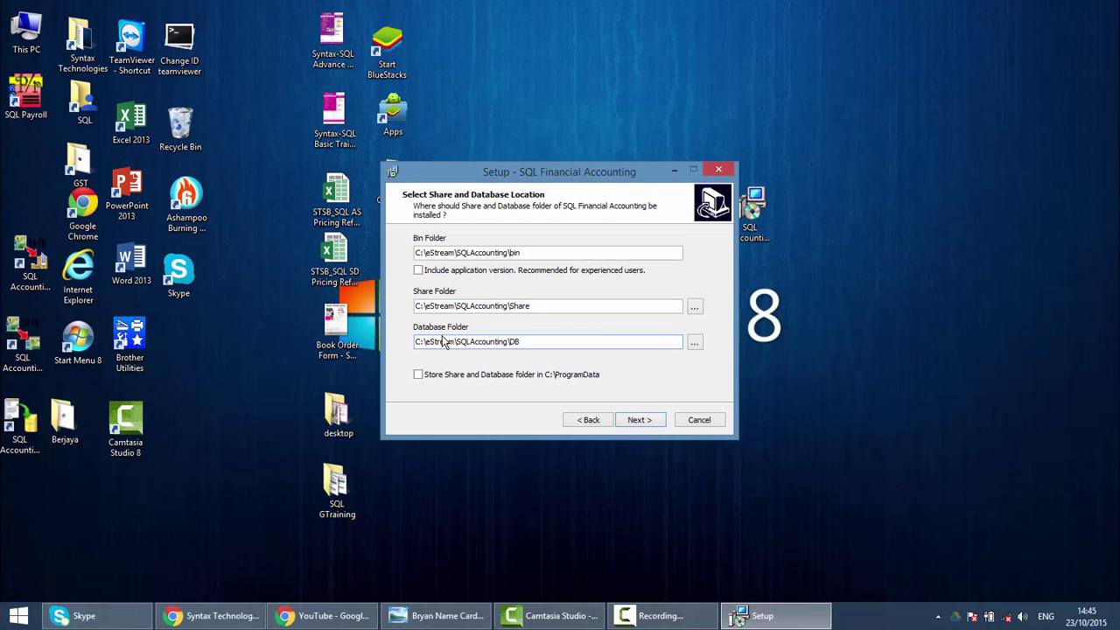
{"action": "left_click", "coordinate": [639, 421]}
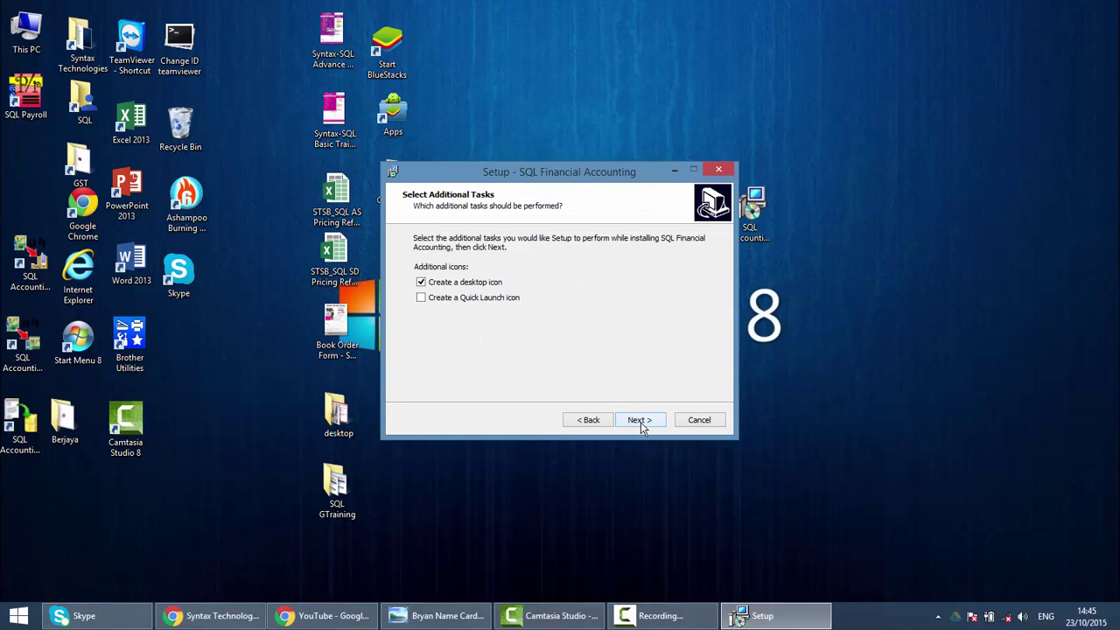
{"action": "left_click", "coordinate": [639, 421]}
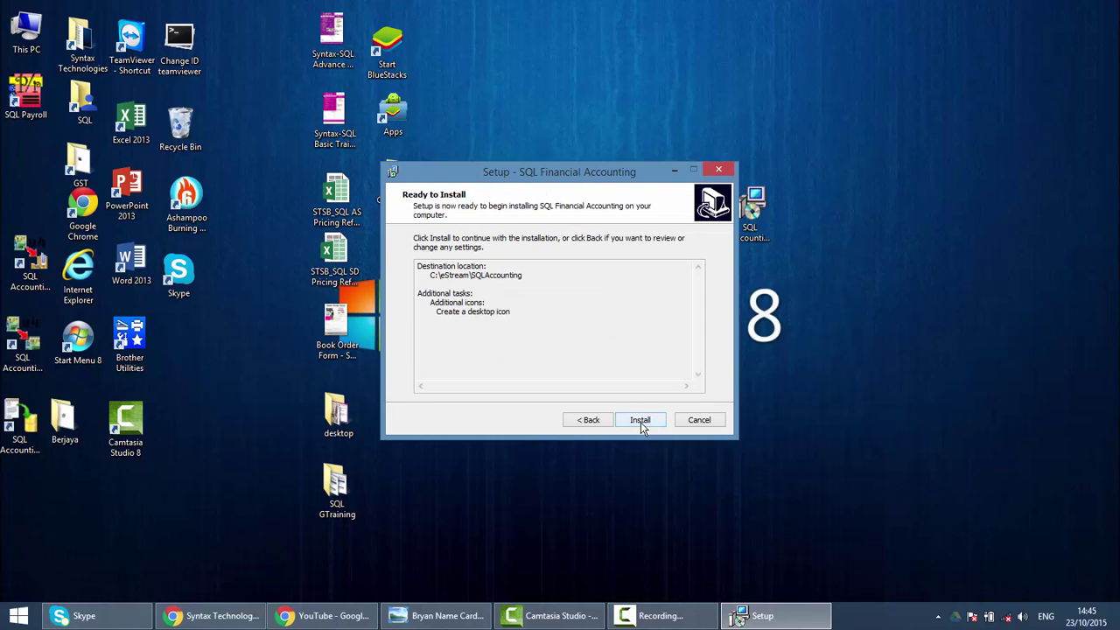
{"action": "left_click", "coordinate": [641, 422]}
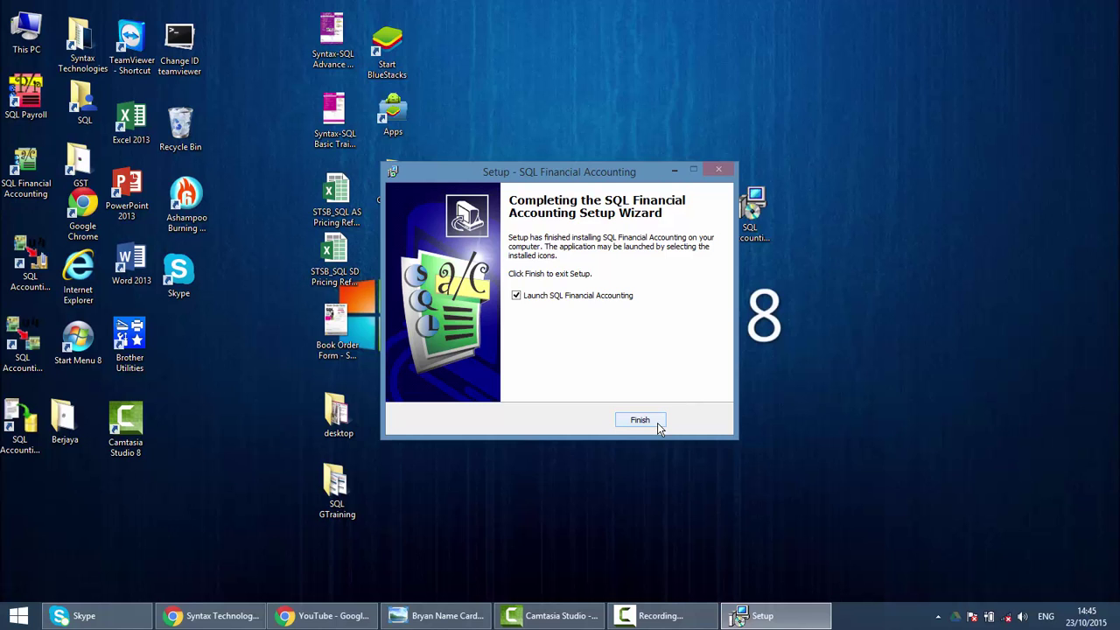
{"action": "left_click", "coordinate": [655, 422]}
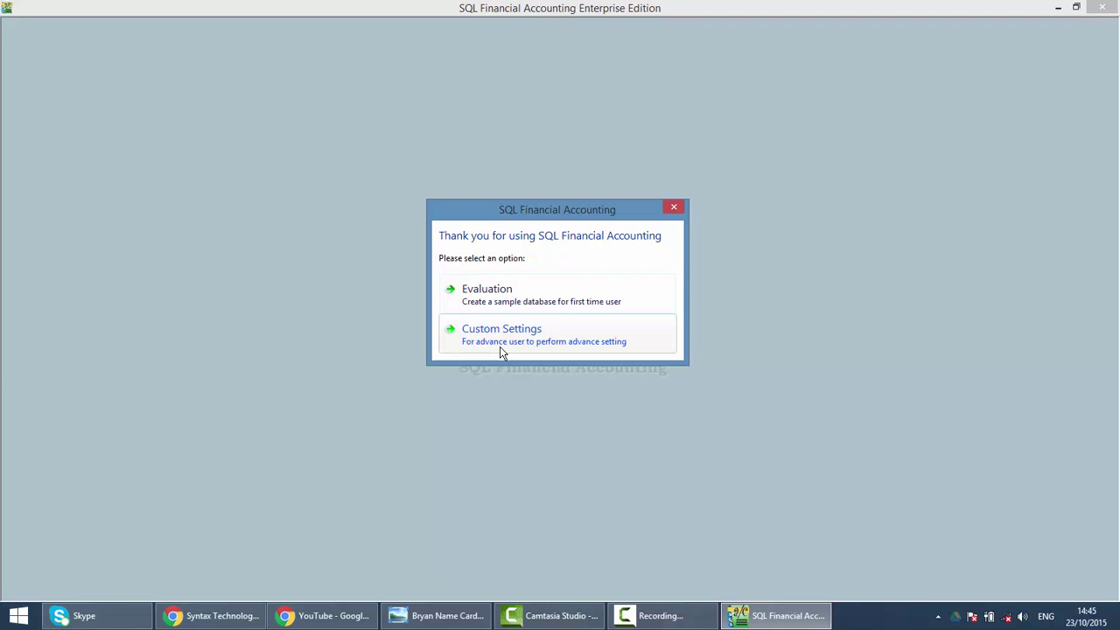
- Create the Evaluation sample database, opening Testing Company [2015]
{"action": "left_click", "coordinate": [509, 290]}
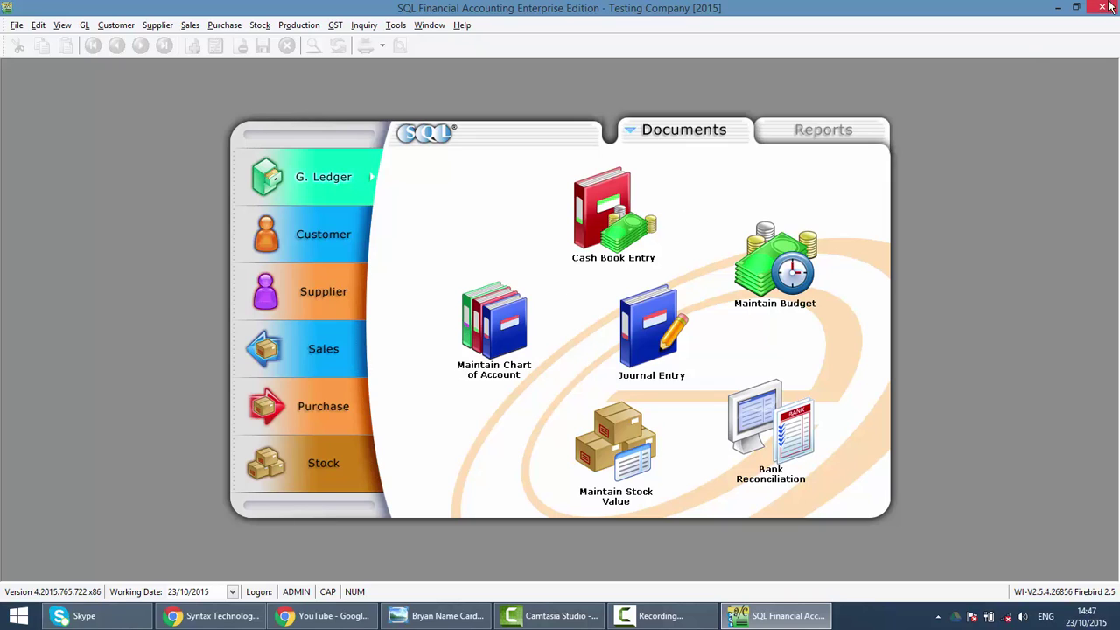
- Exit SQL Financial Accounting and highlight its new desktop shortcut
{"action": "left_click", "coordinate": [16, 24]}
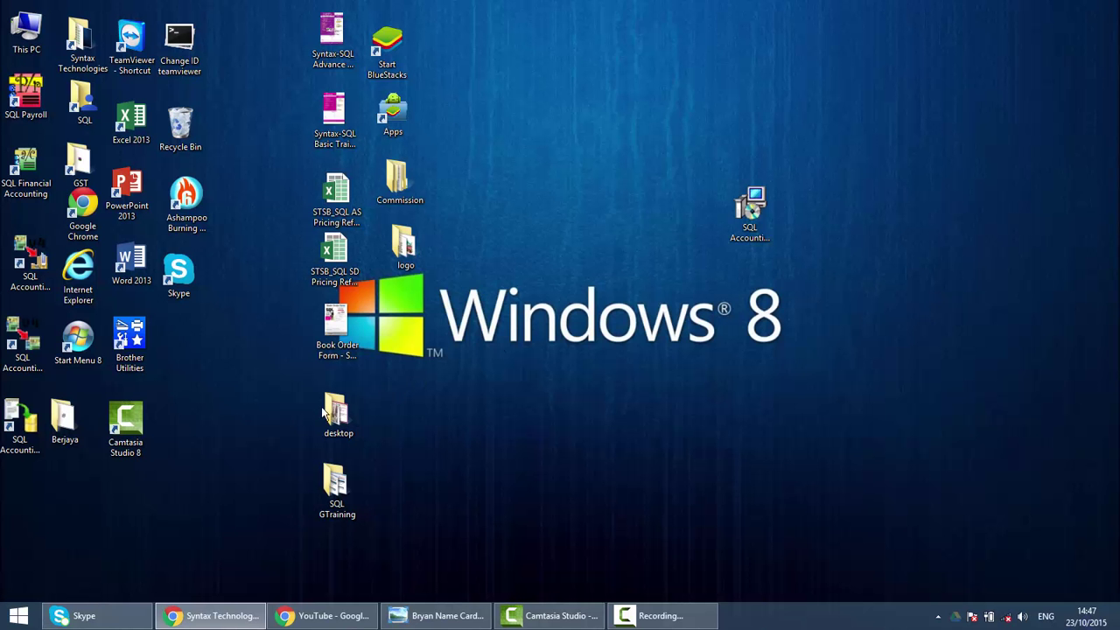
{"action": "left_click", "coordinate": [26, 160]}
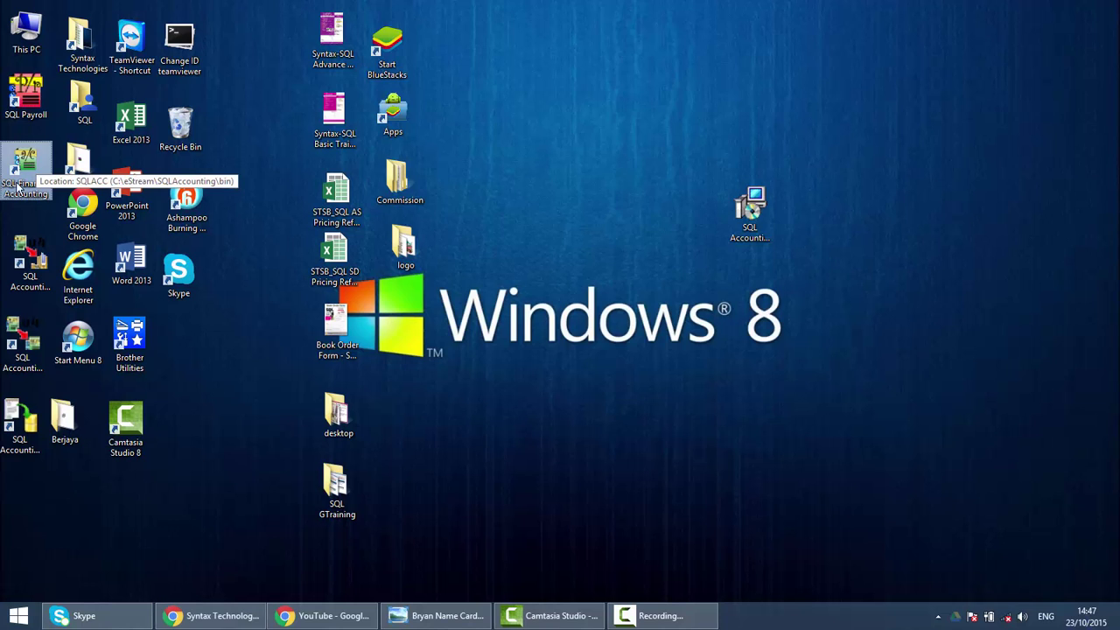
{"action": "left_click", "coordinate": [274, 351]}
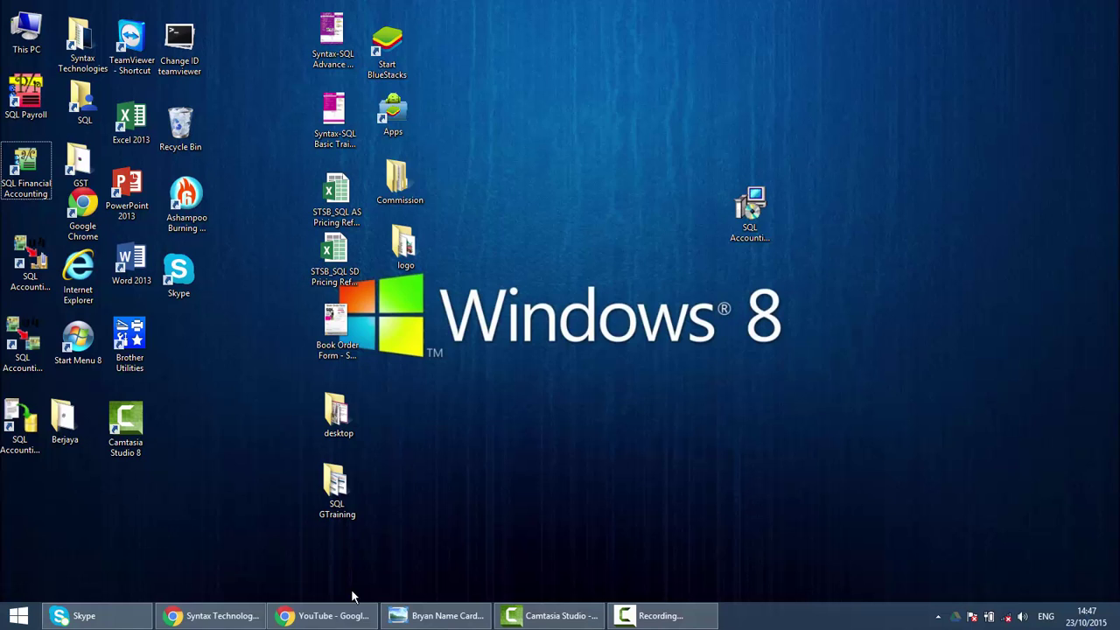
- Bring up the Syntax Technologies Sdn Bhd Facebook page and scroll to its latest posts
{"action": "left_click", "coordinate": [266, 618]}
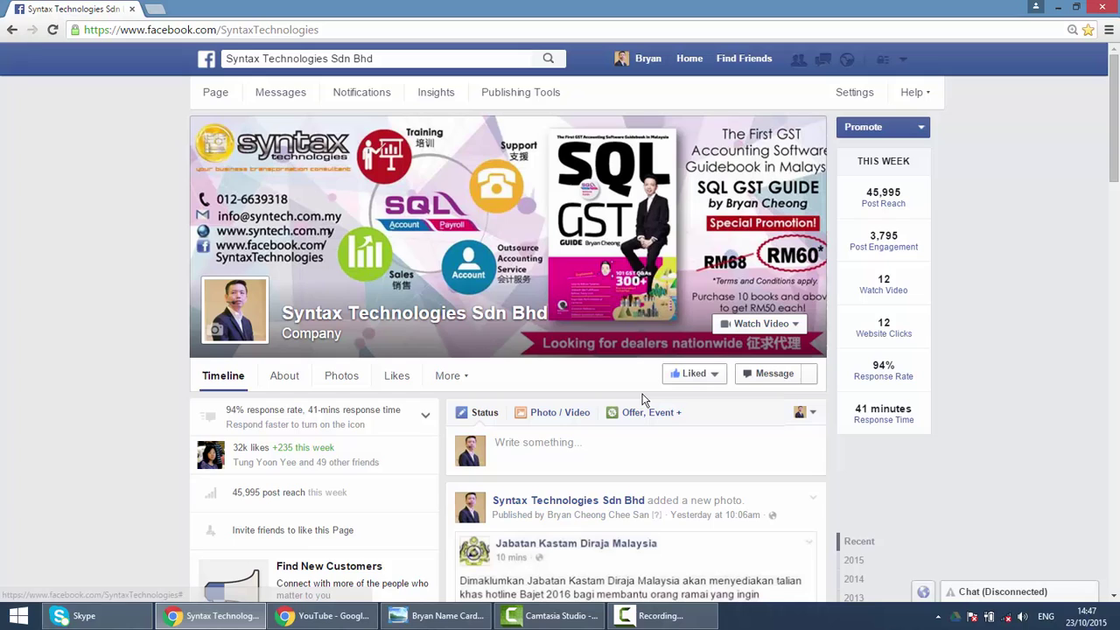
{"action": "scroll", "coordinate": [643, 400], "scroll_direction": "down", "scroll_amount": 1}
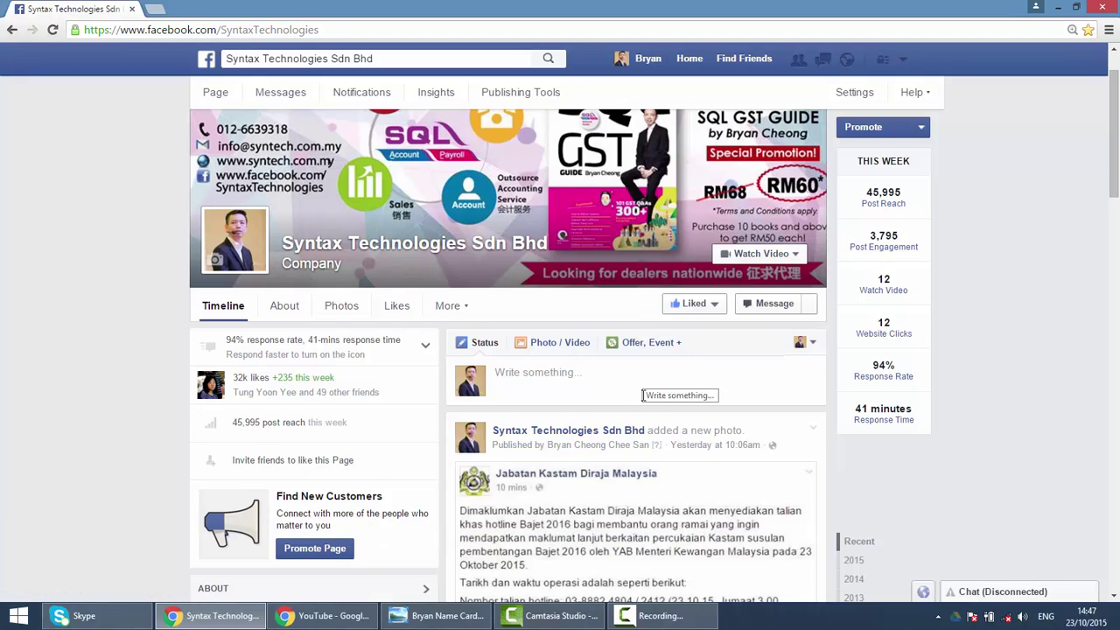
{"action": "scroll", "coordinate": [643, 401], "scroll_direction": "down", "scroll_amount": 2}
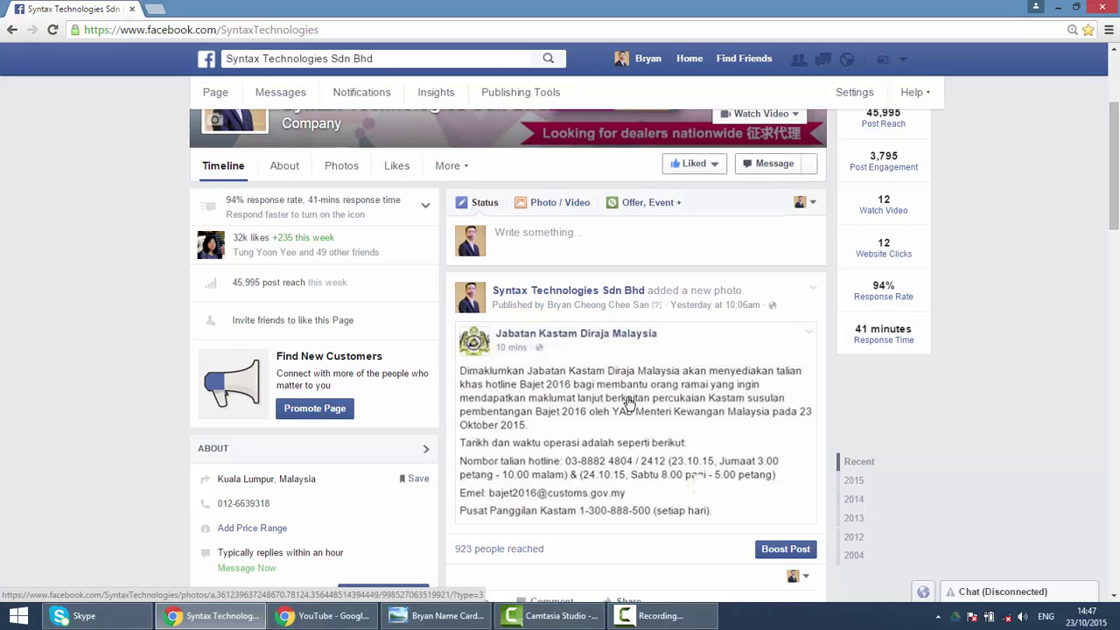
- Show the Syntech SQL Accounting demo videos, then the company name card in Photo Viewer
{"action": "left_click", "coordinate": [331, 616]}
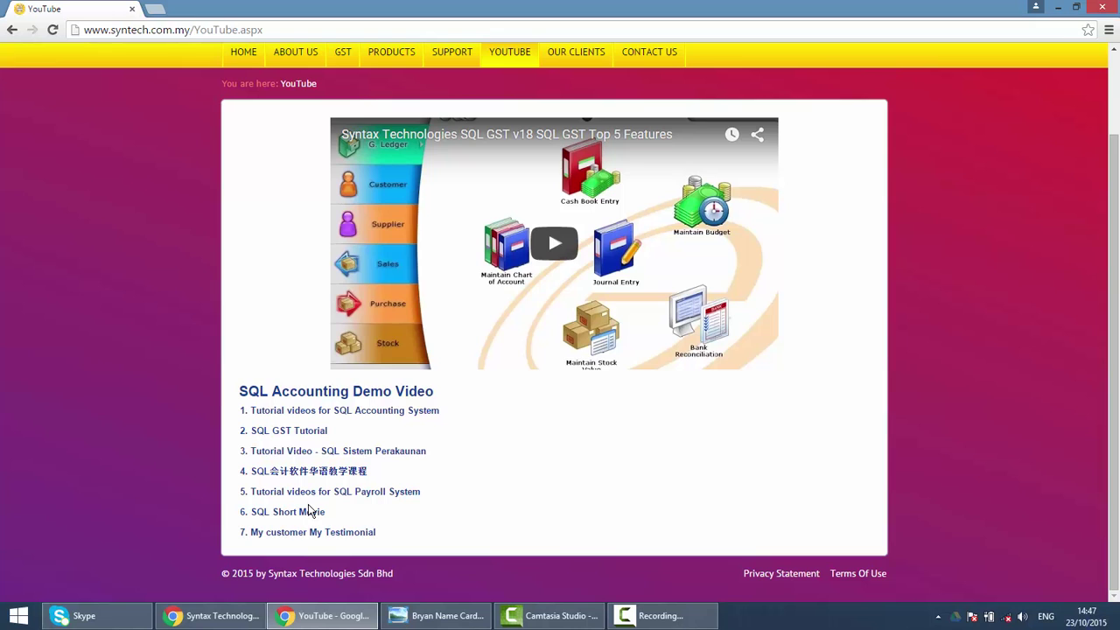
{"action": "left_click", "coordinate": [444, 617]}
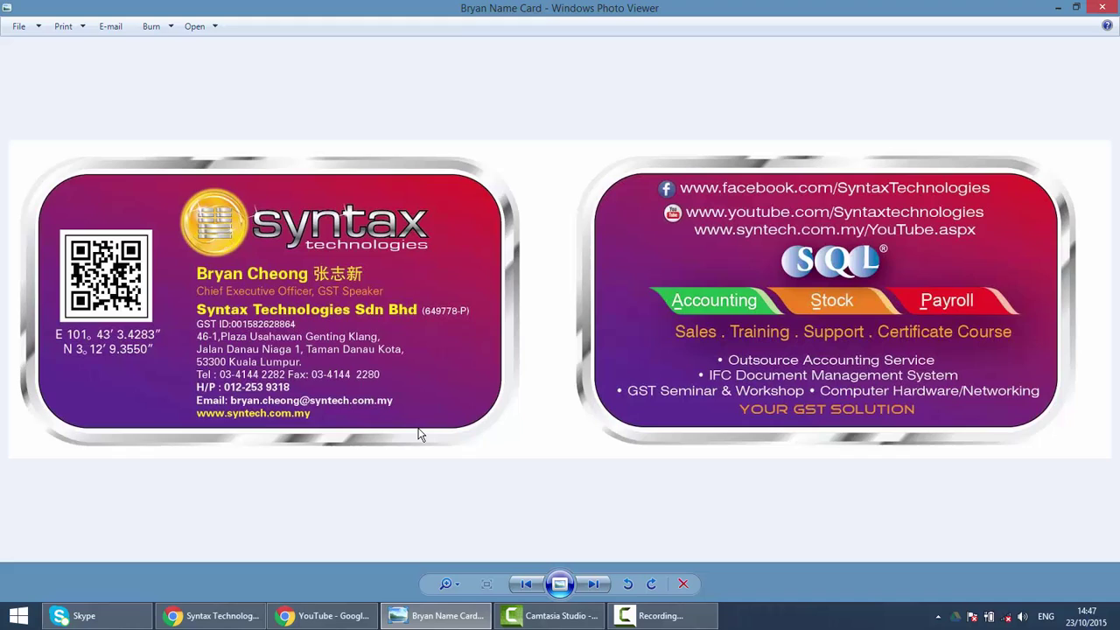